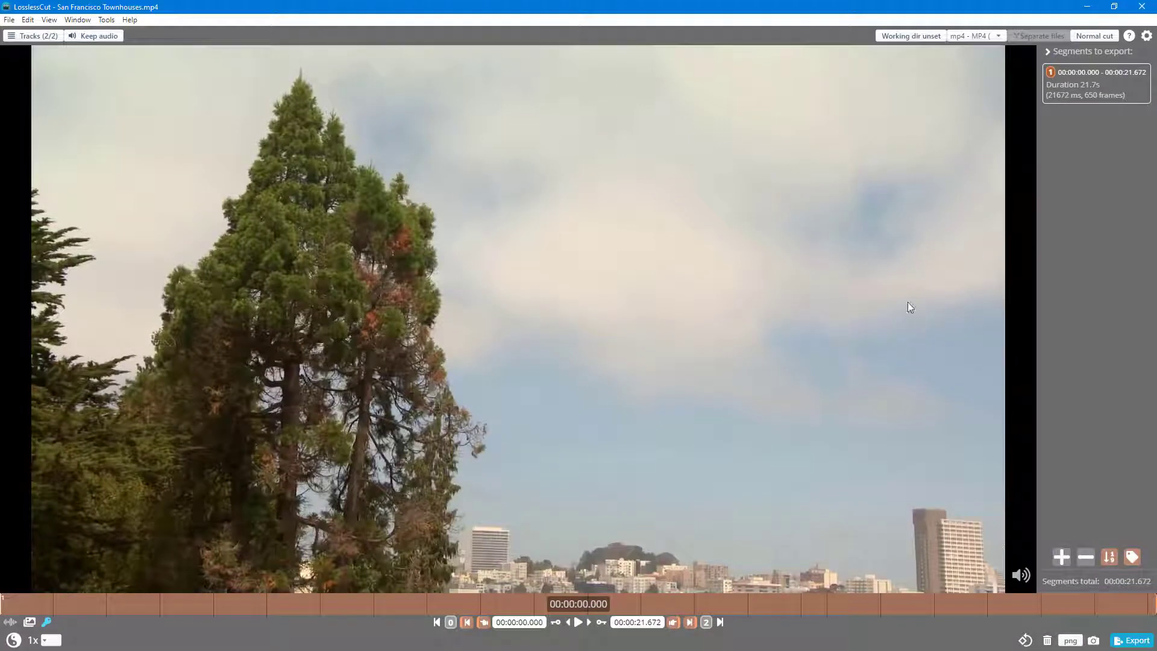
- Try Français and 中文 as the app language in the settings, and finally set it to English
click(1147, 37)
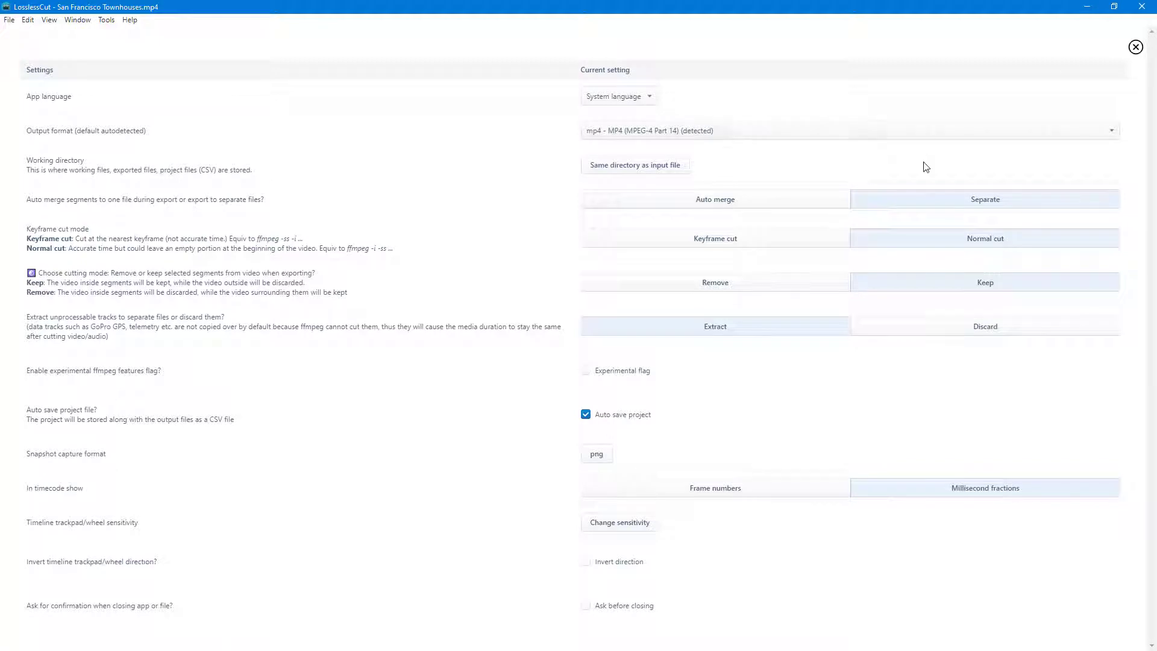
click(630, 102)
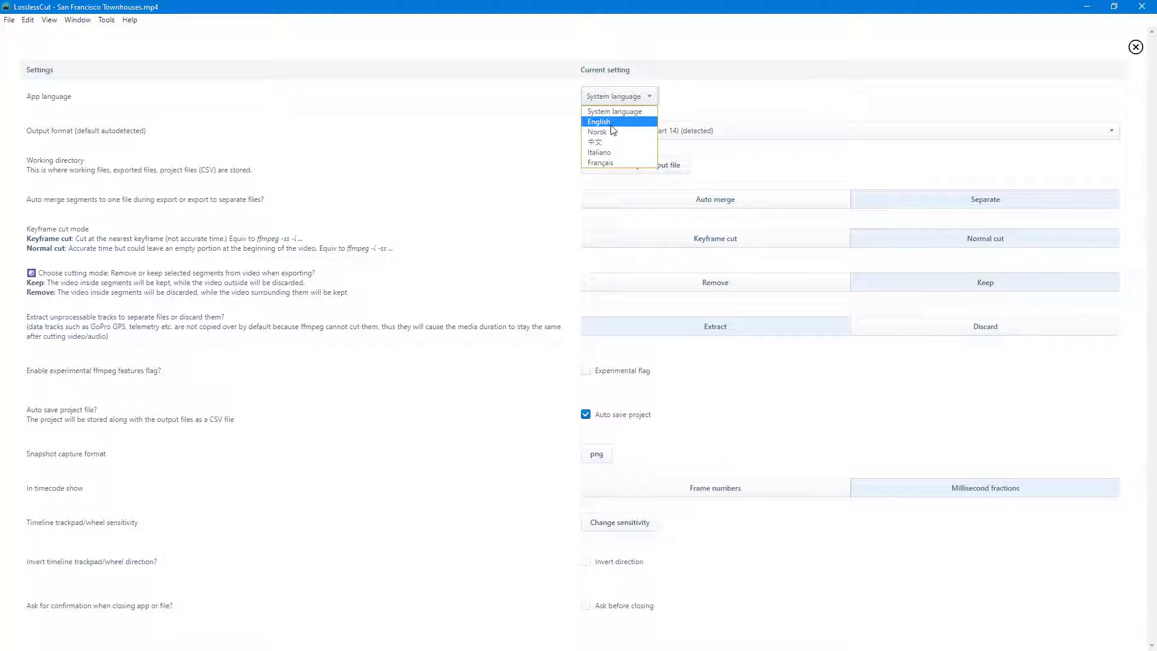
click(603, 163)
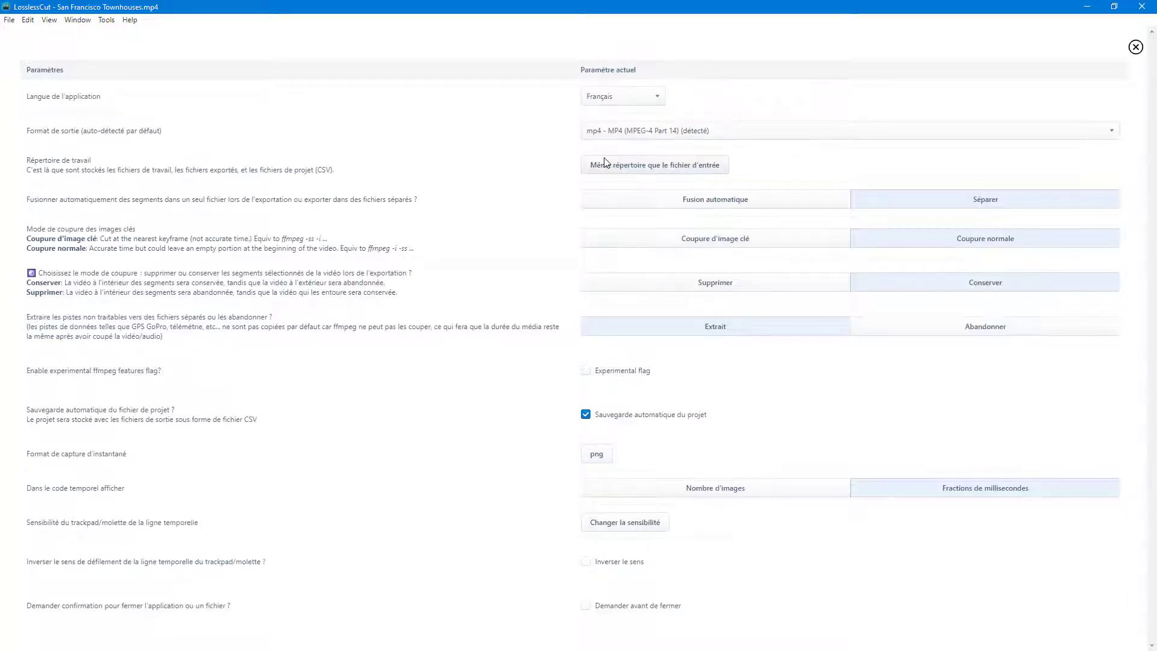
click(617, 105)
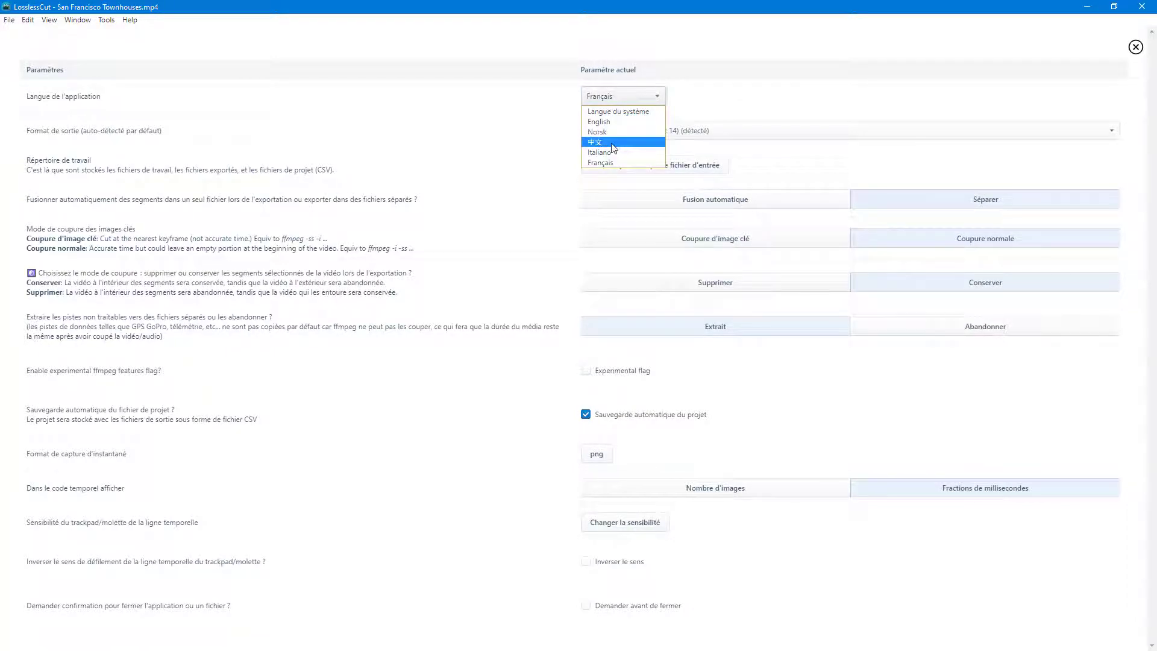
click(613, 145)
click(606, 97)
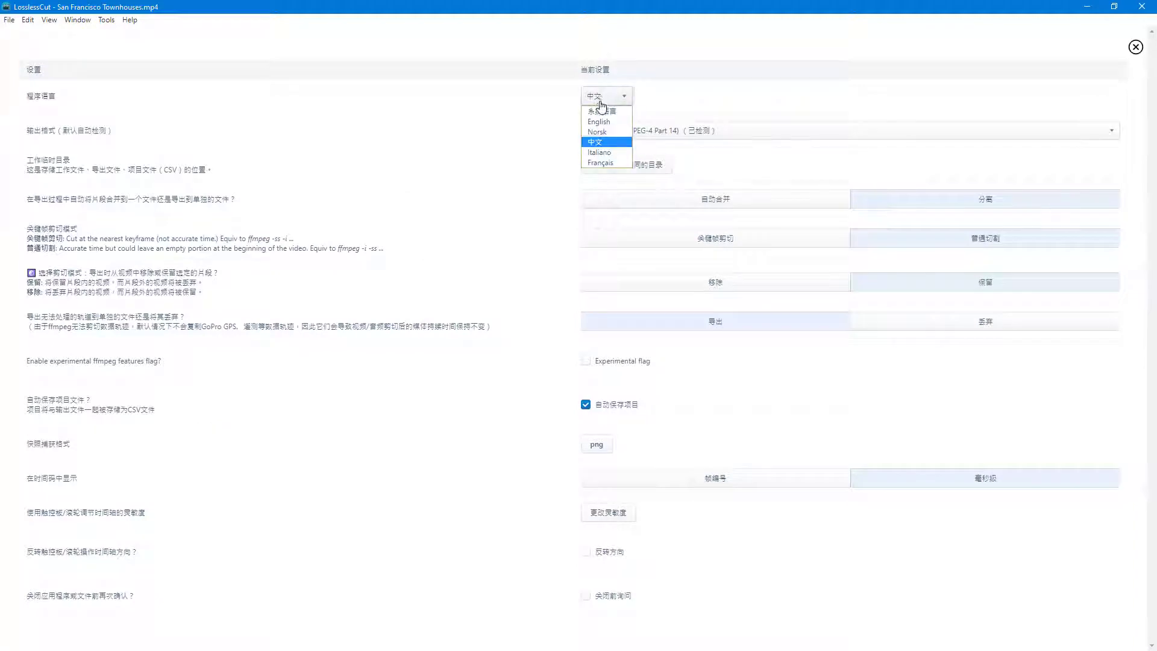
click(598, 121)
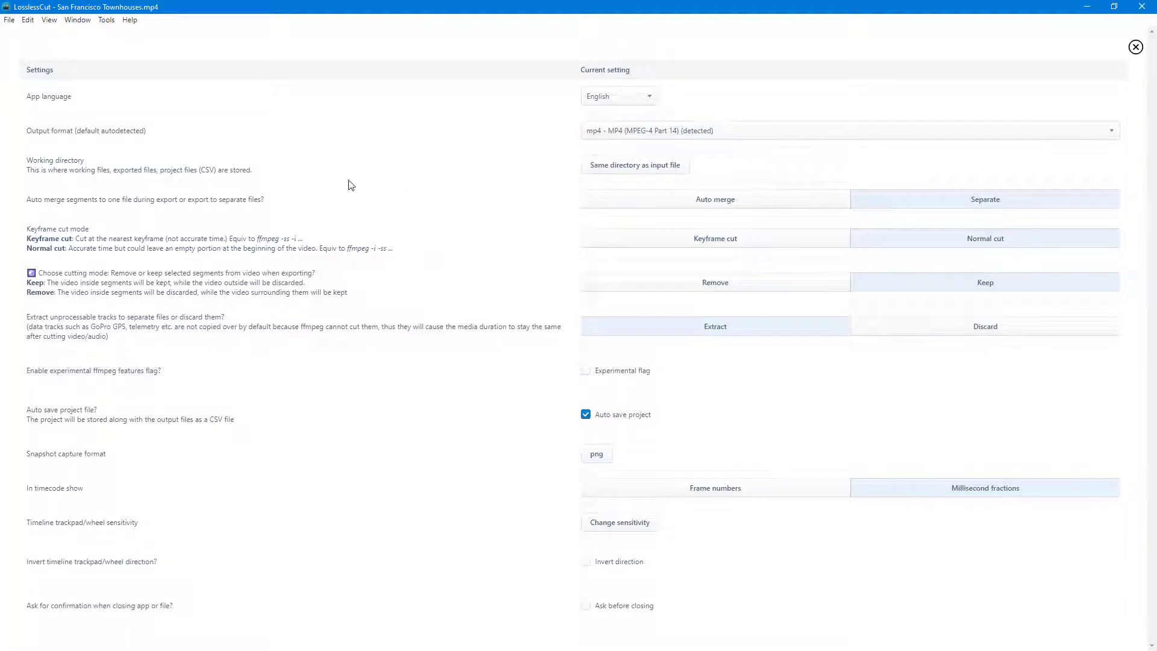
- Look through the available output formats and the working directory chooser without changing either setting
click(654, 138)
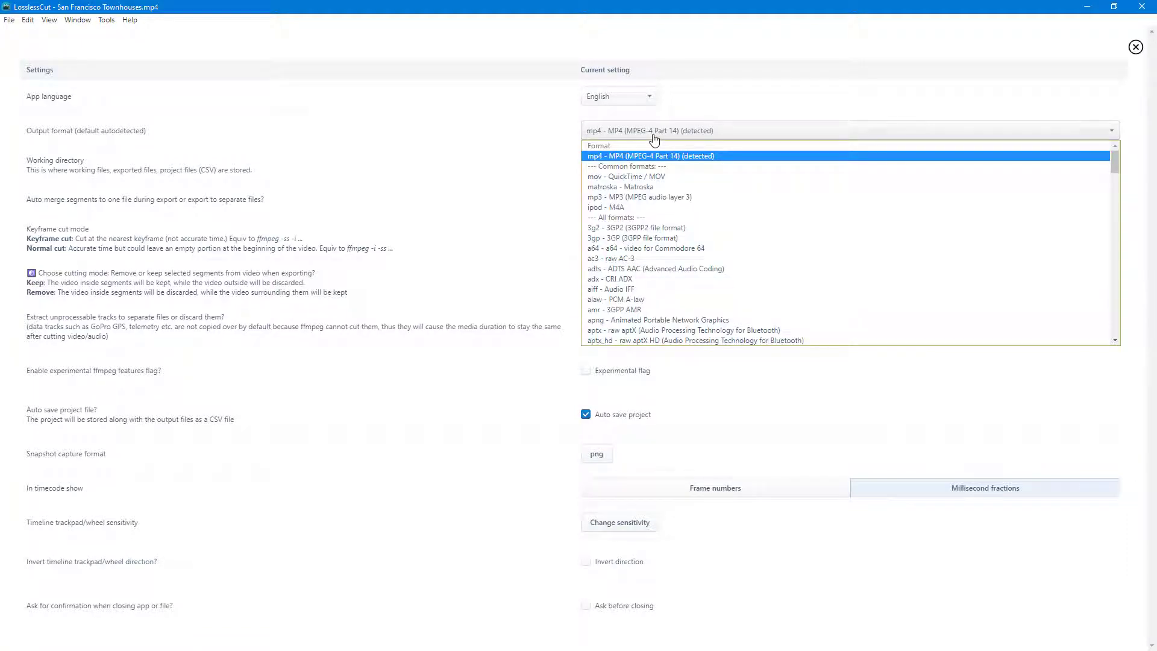
scroll(684, 203, down, 20)
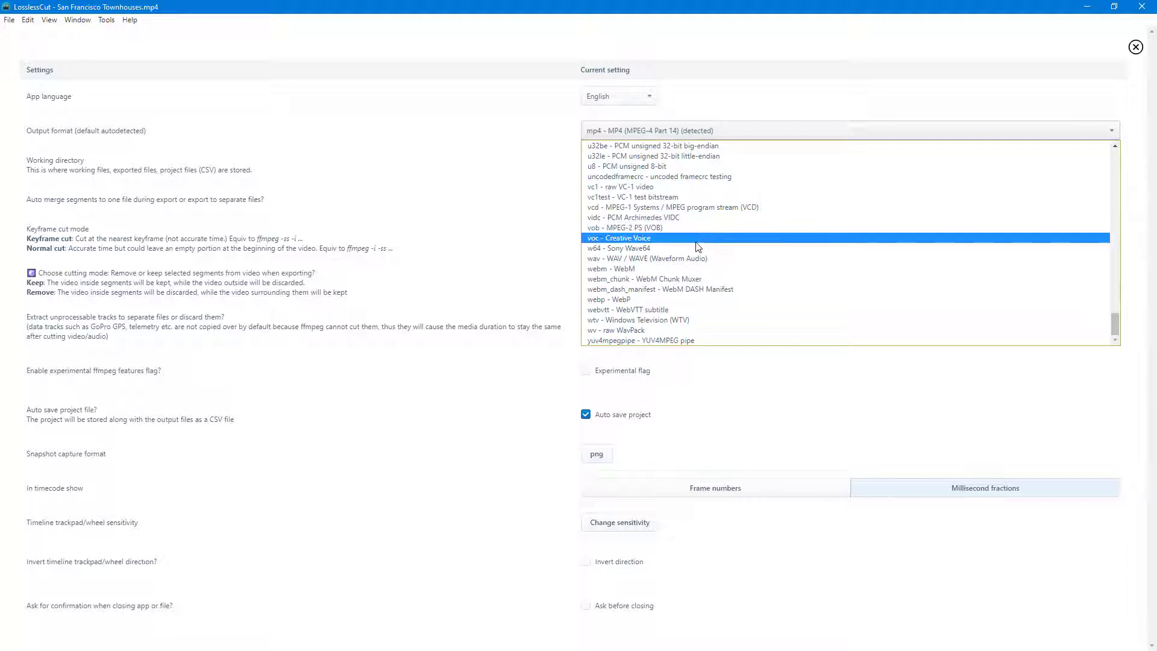
click(608, 134)
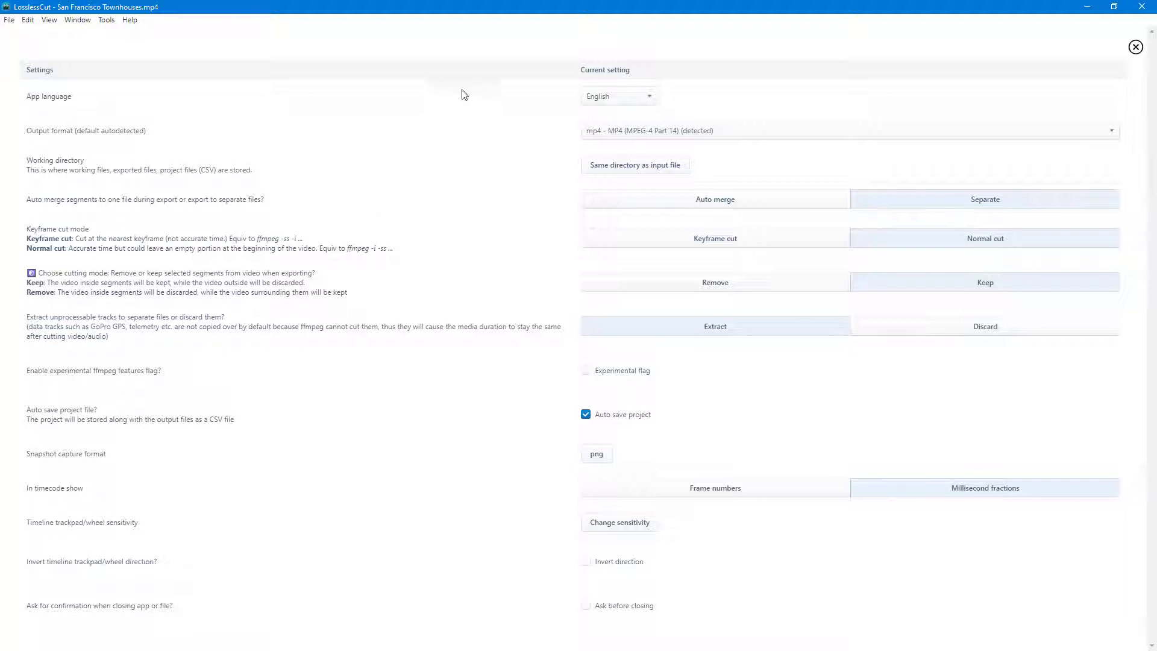
click(623, 171)
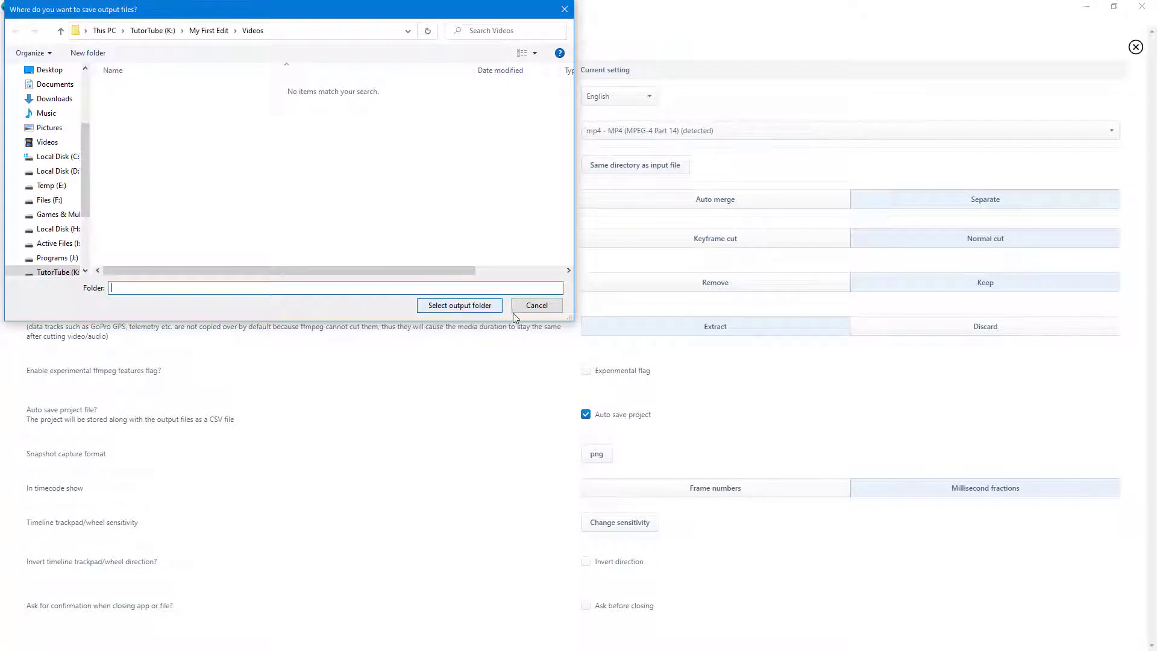
click(530, 307)
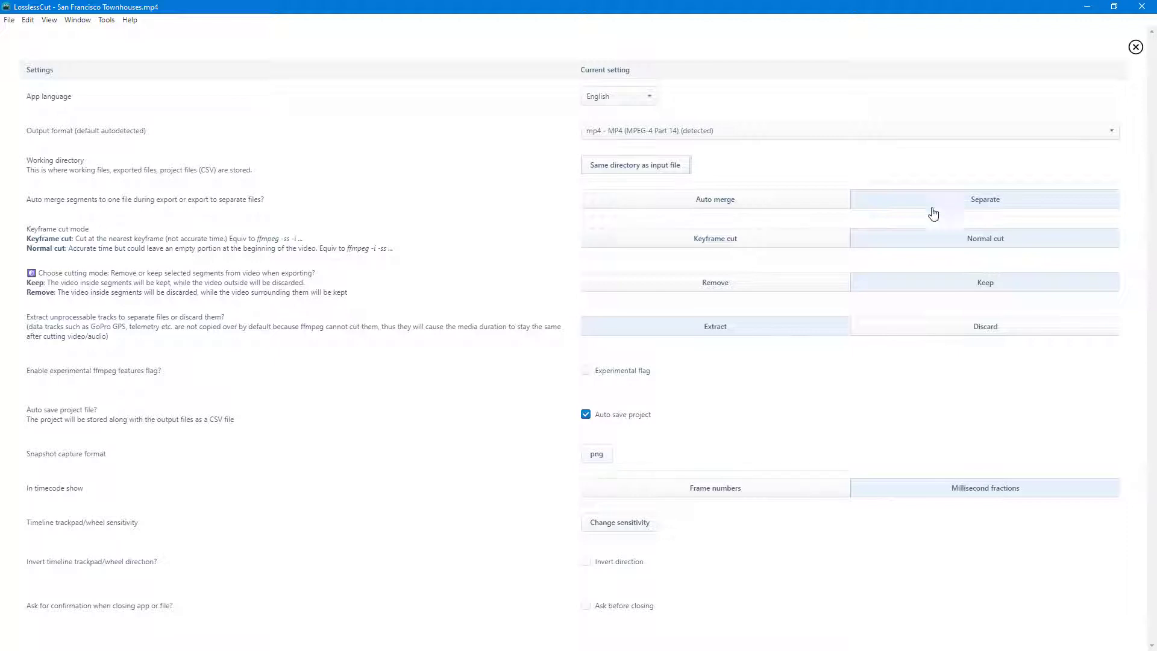
- Try the Auto merge option for exported segments, restore Separate, and close the settings
click(818, 201)
click(922, 201)
click(1135, 47)
- Set the segment's start point to 00:00:06.935 on the timeline
click(370, 598)
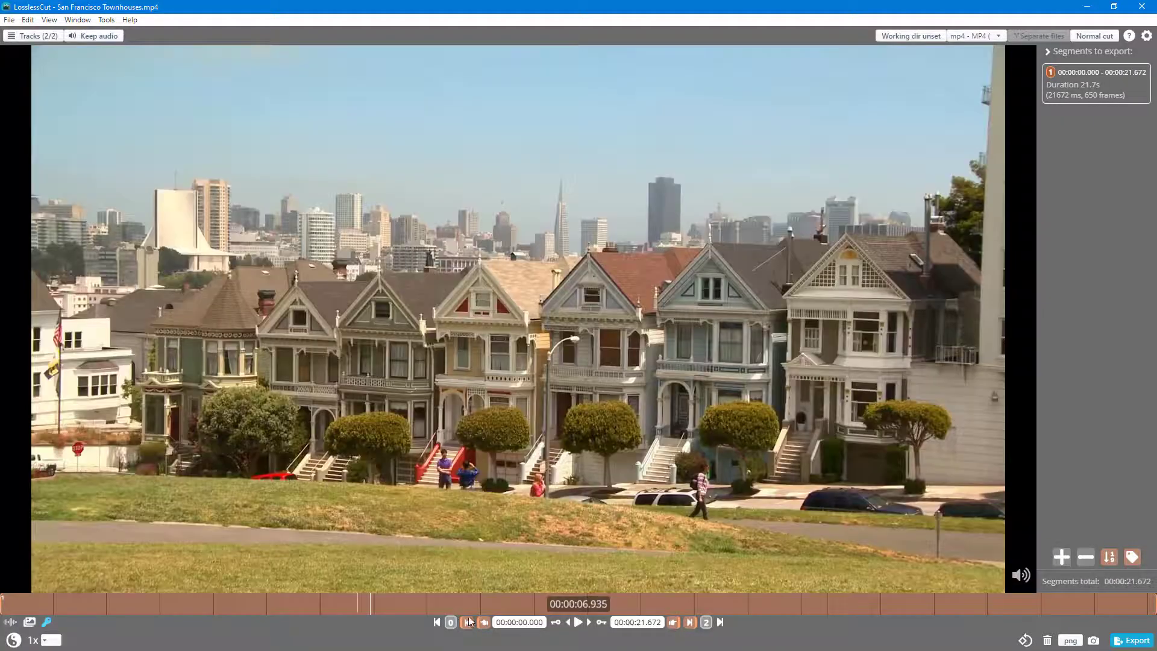
key(i)
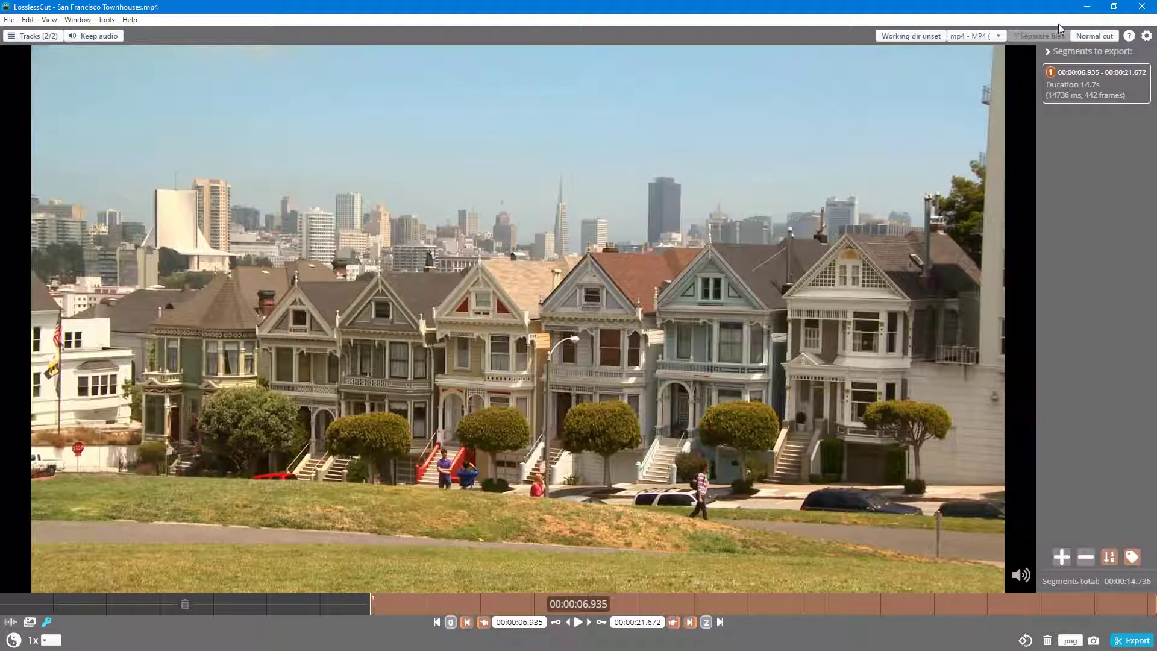
- Try keyframe cut mode with the playhead at 00:00:06.034, toggle the timeline's keyframe tool off and on, and return to normal cut
click(1094, 36)
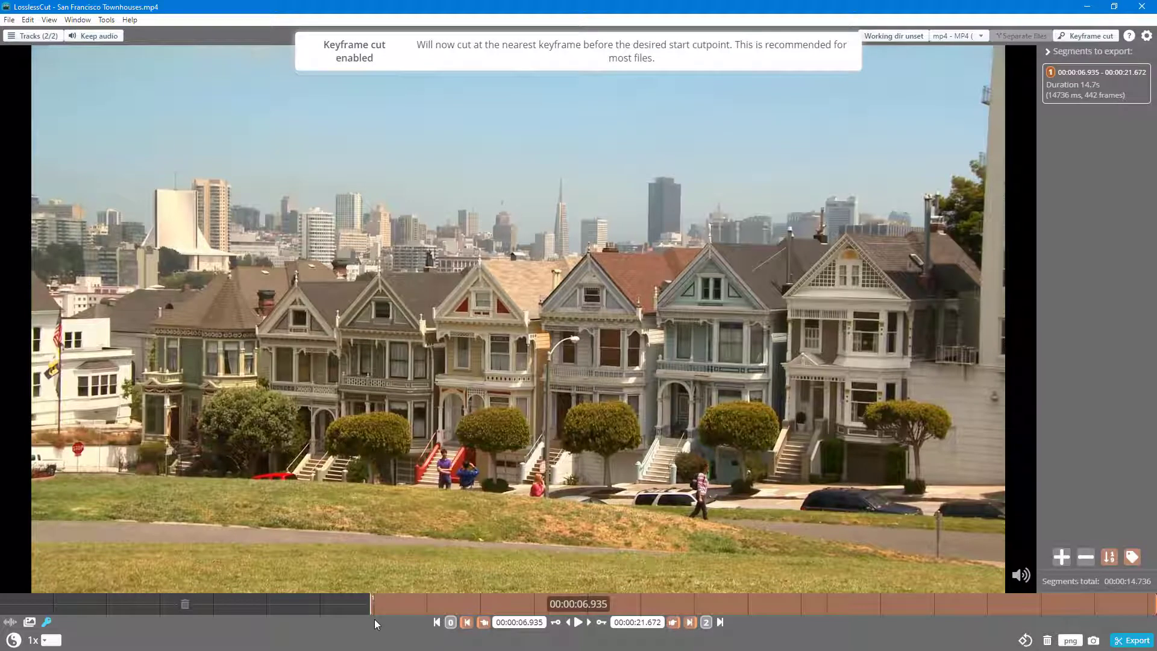
click(322, 602)
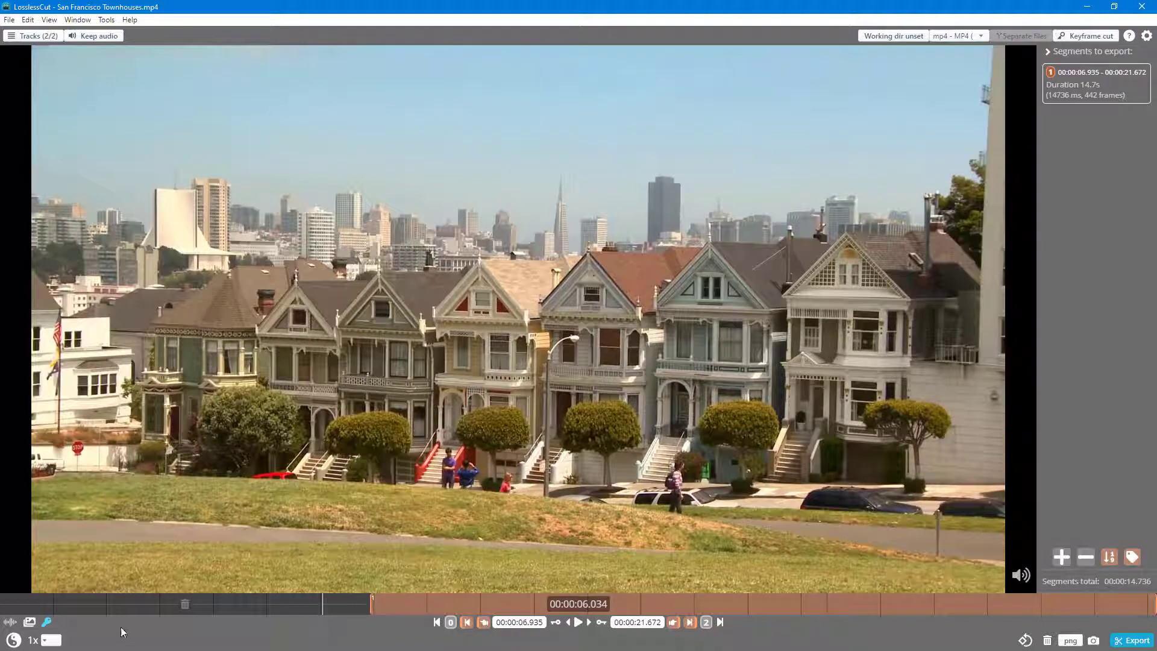
click(47, 623)
click(46, 622)
click(1096, 37)
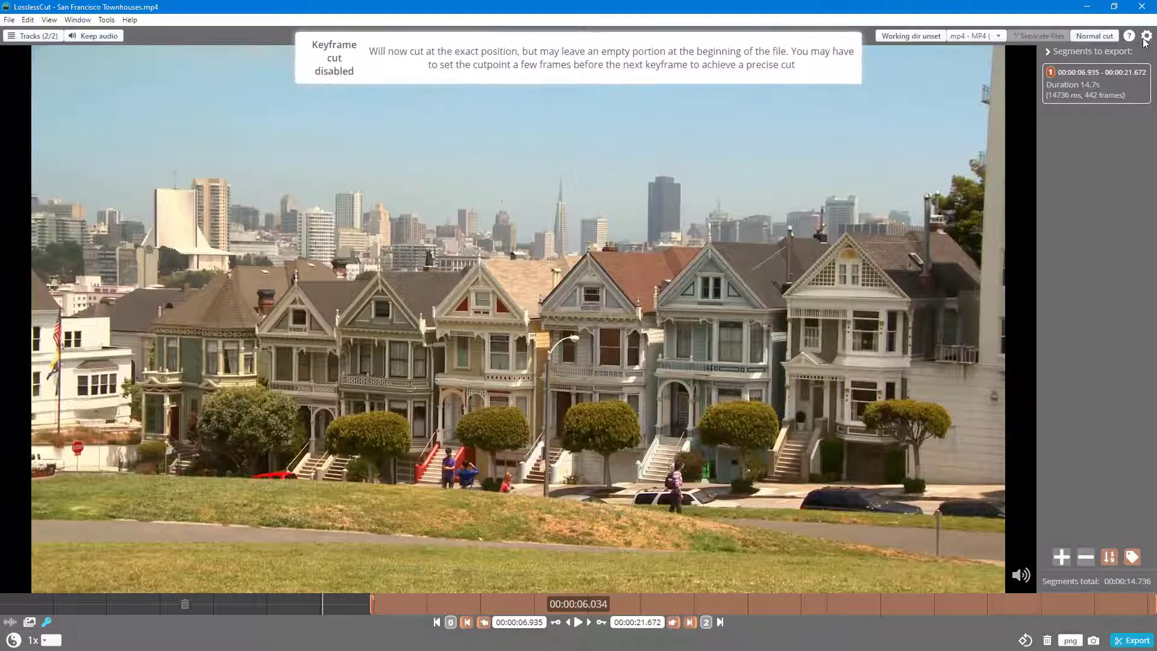
click(1094, 38)
click(1093, 38)
- Try the Discard option for unprocessable tracks in the settings and restore Extract
click(1146, 38)
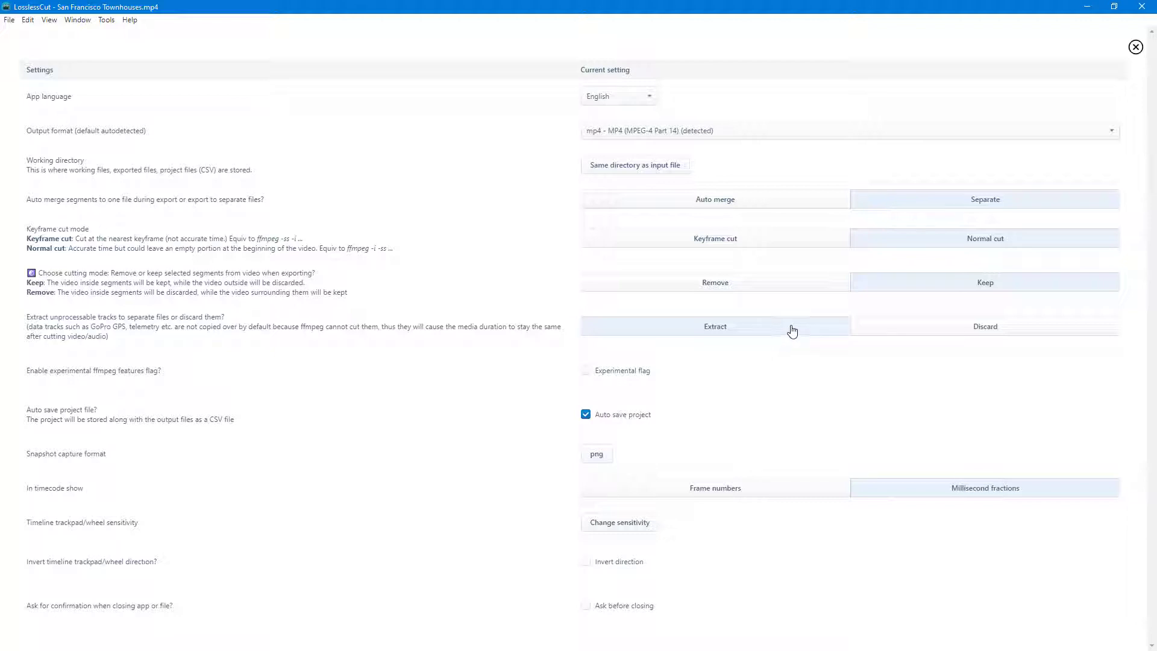
click(931, 335)
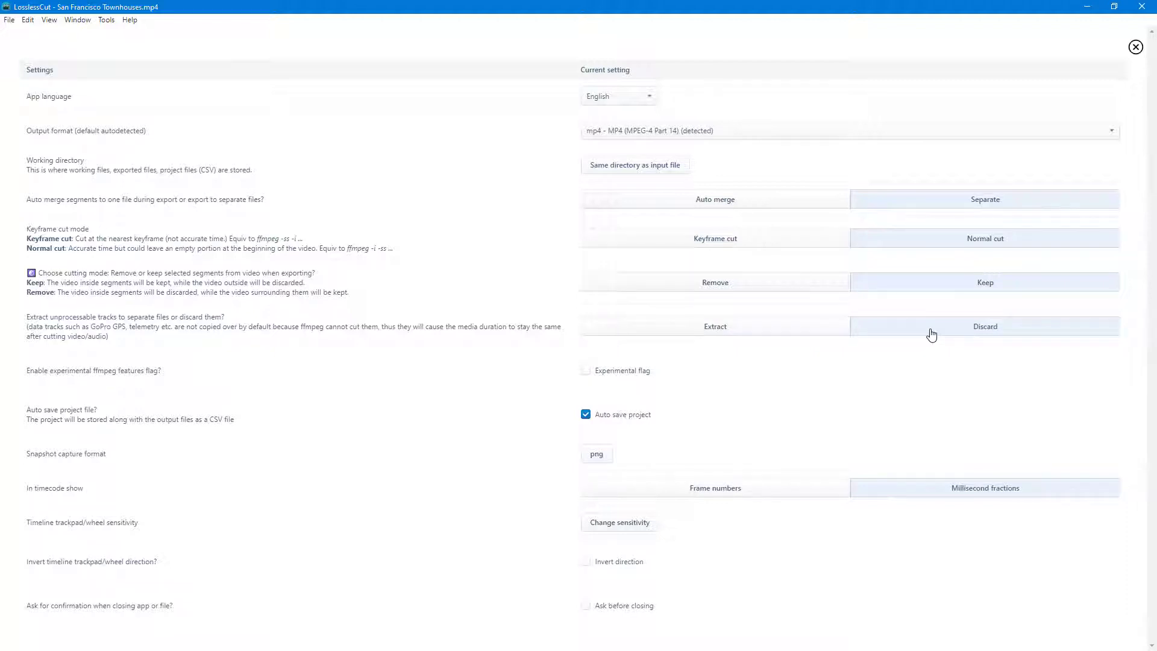
click(688, 334)
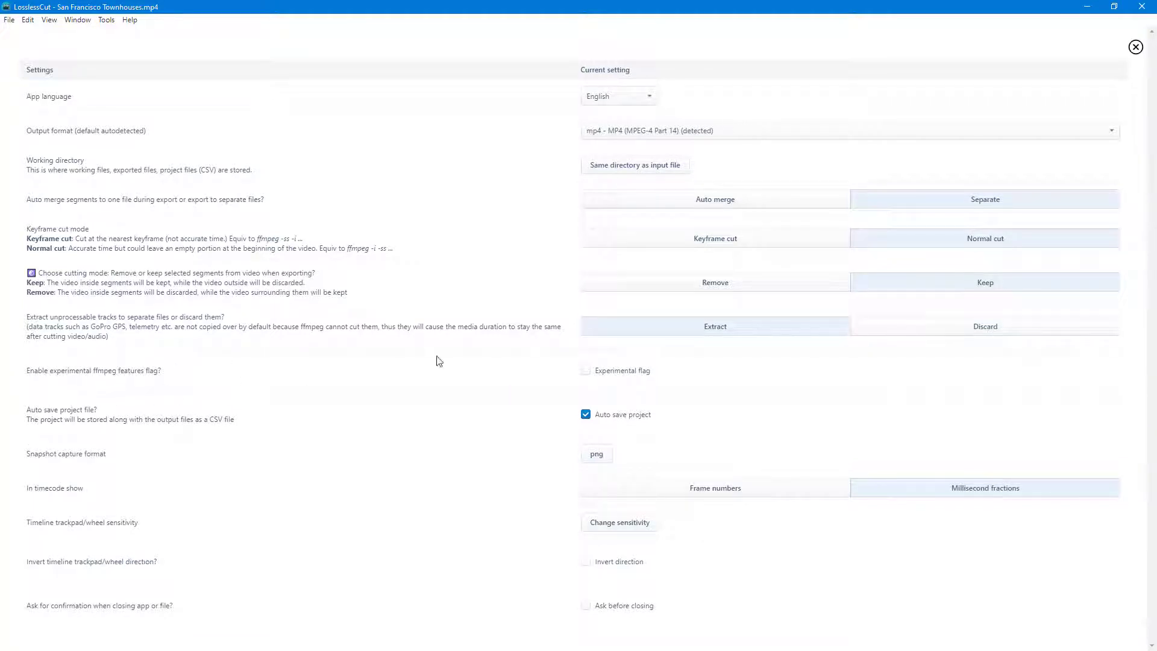
- Toggle the experimental ffmpeg flag and the project auto save setting, returning both to their original states
click(587, 372)
click(586, 378)
click(627, 415)
click(623, 414)
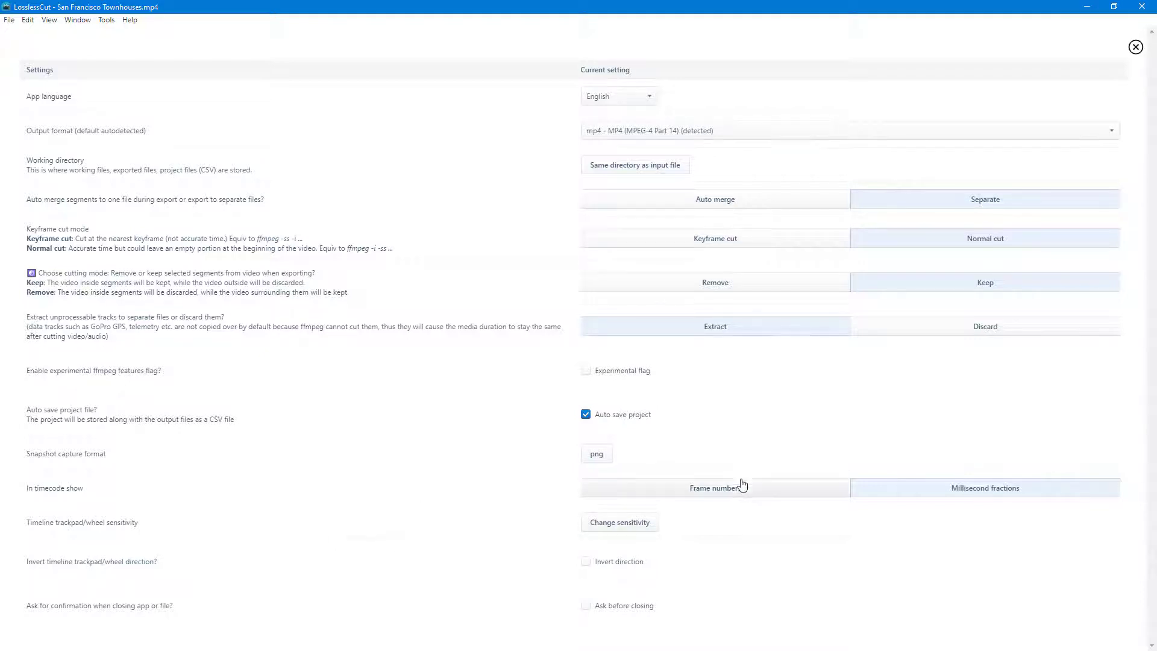
- Try frame numbers in the timecode display, check the editor, restore millisecond fractions, and return to the editor
click(716, 491)
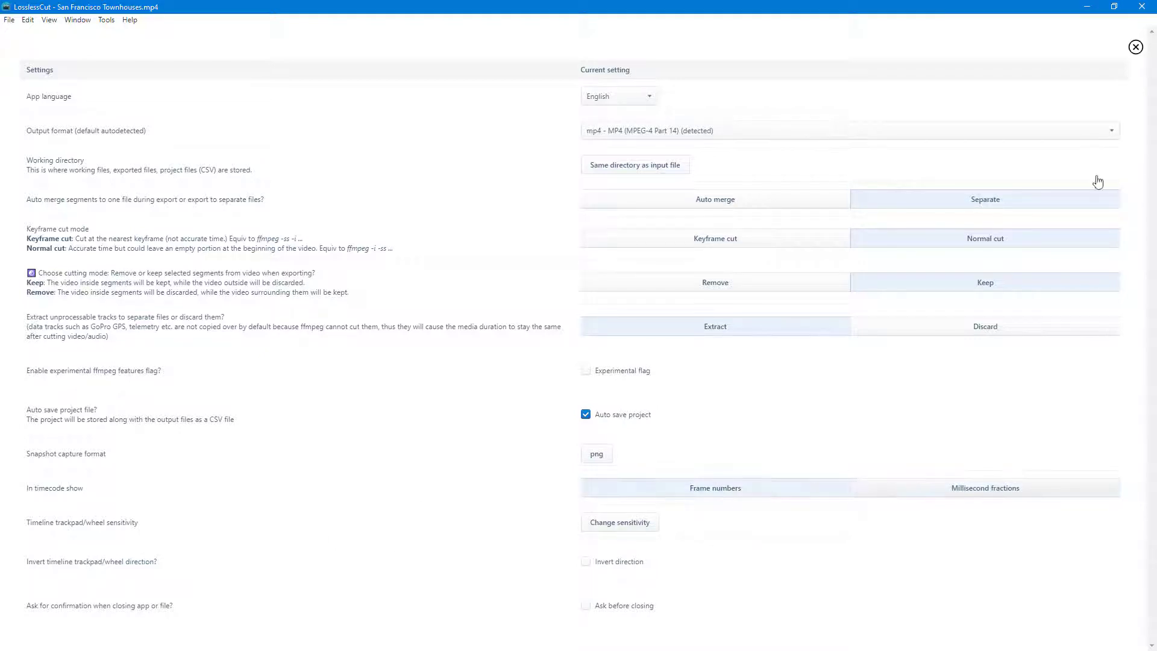
click(1136, 46)
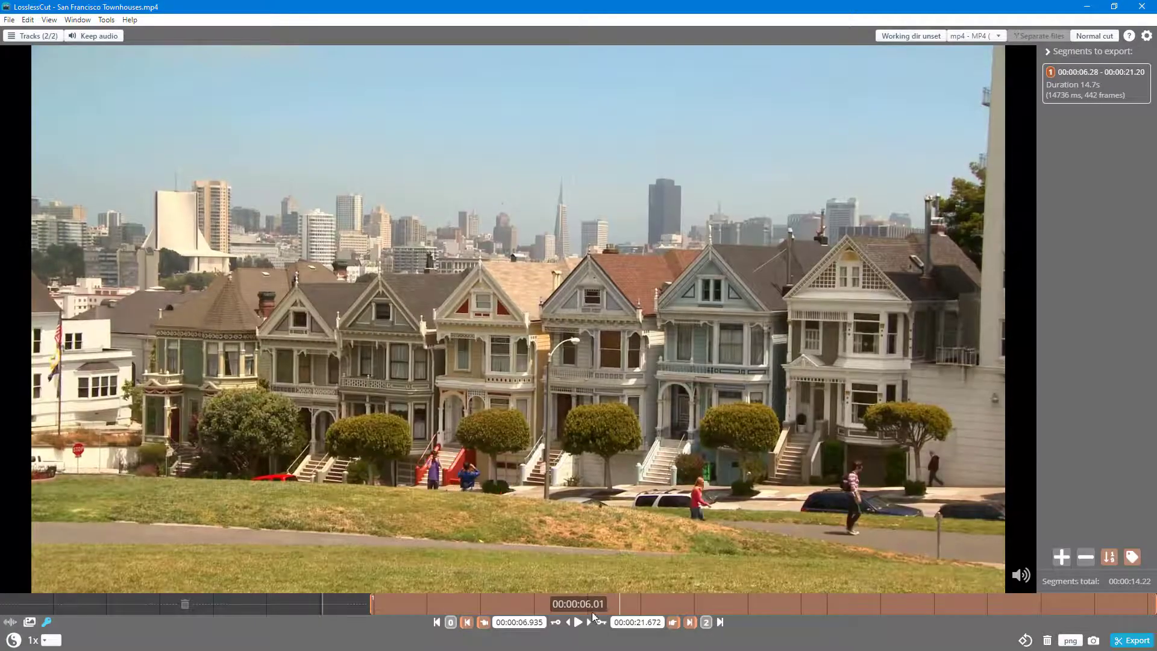
click(1147, 35)
click(957, 493)
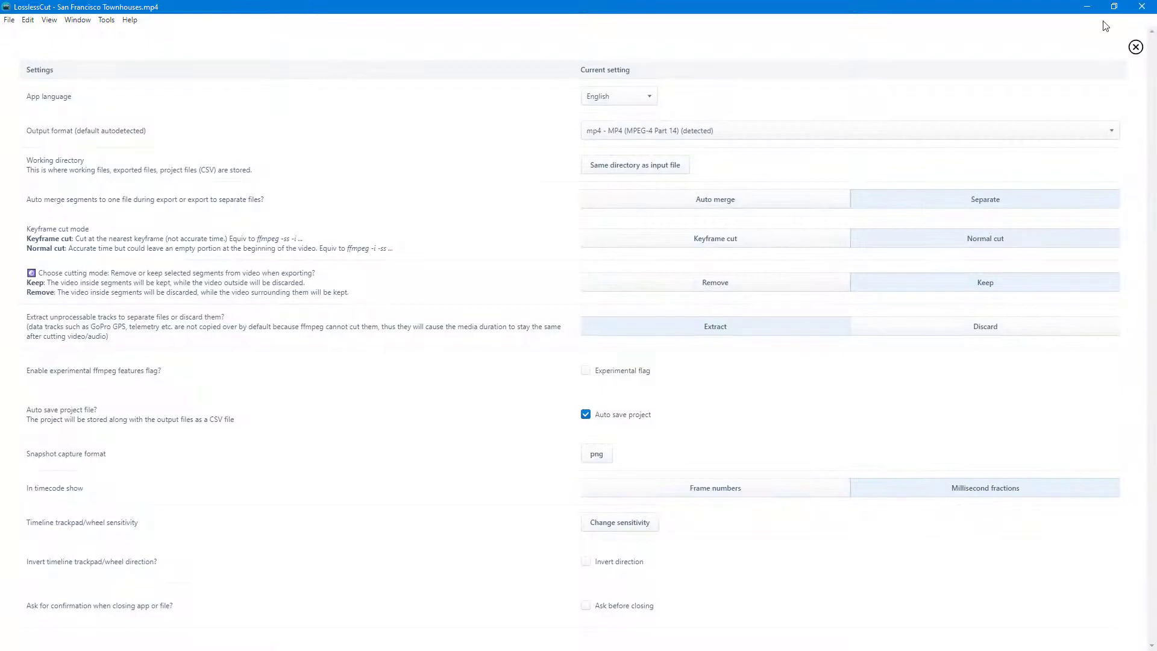
click(1136, 47)
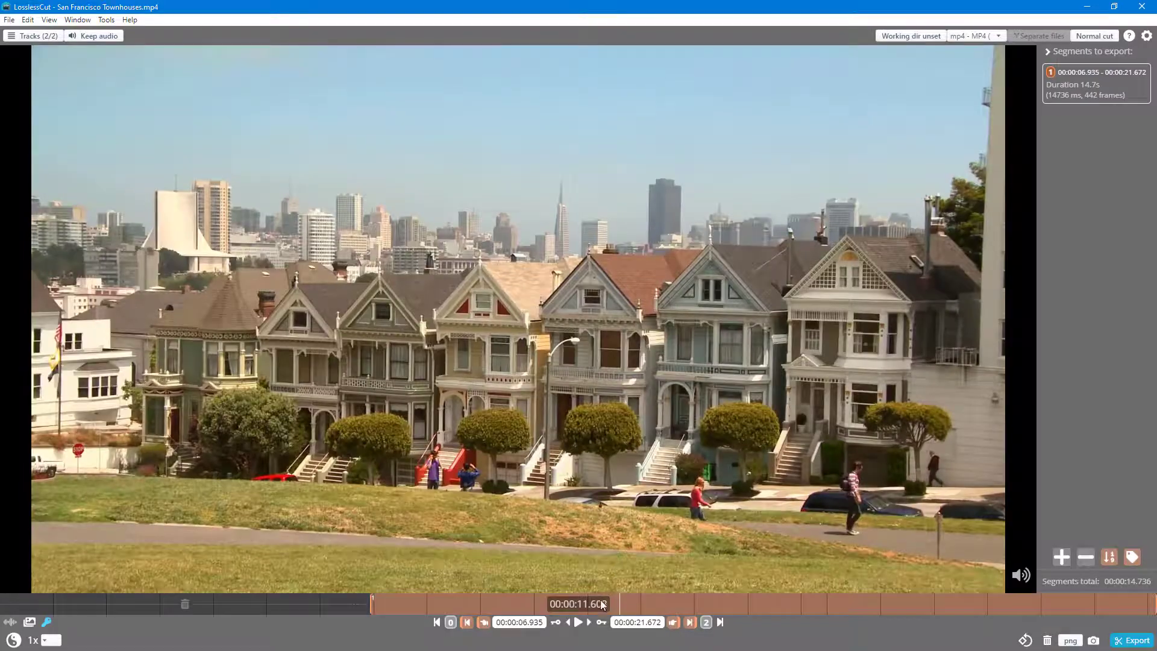
- Raise the timeline trackpad/wheel sensitivity to somewhat above the middle of its range and test it by scrolling back and forth through the timeline
click(1147, 35)
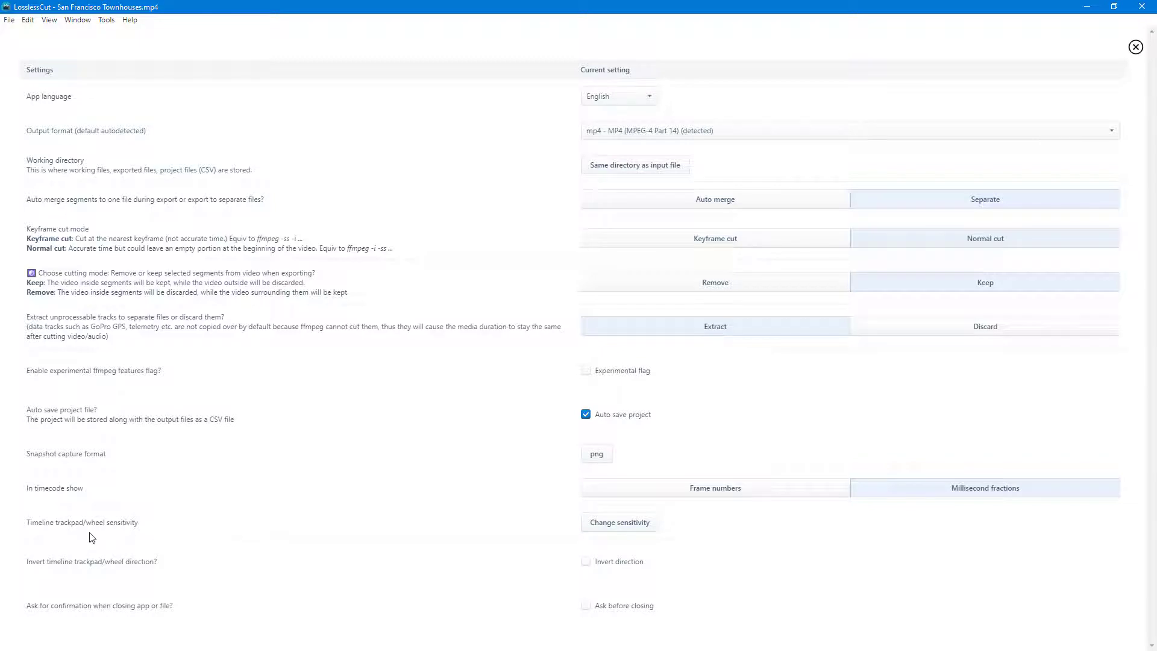
click(622, 523)
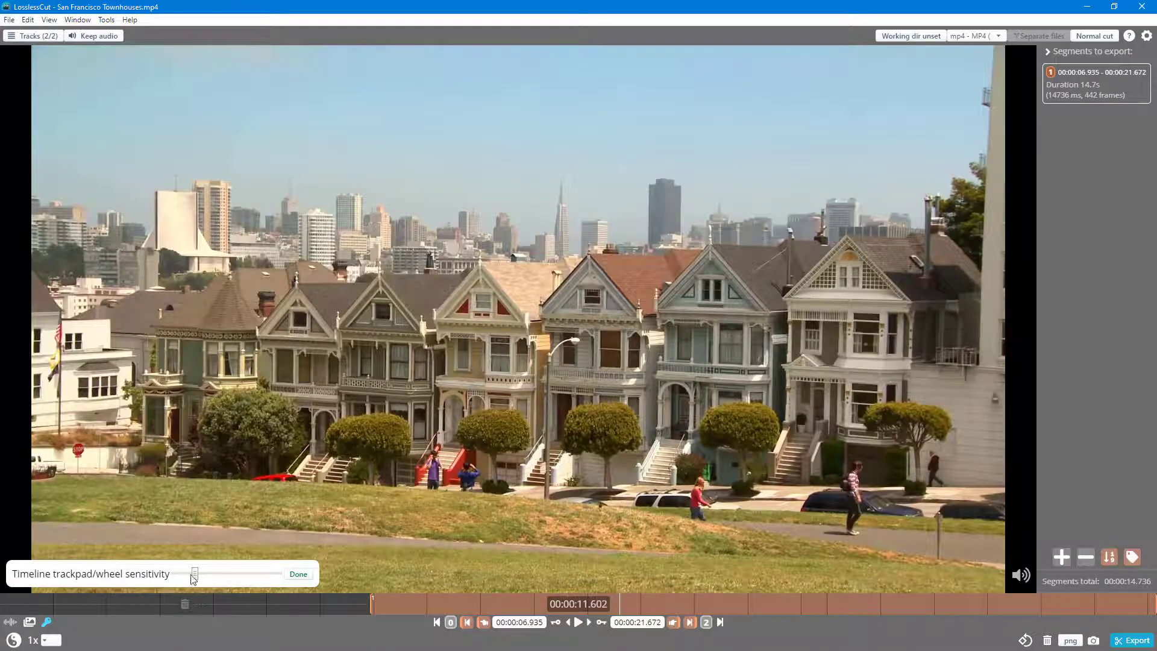
drag(195, 573, 240, 573)
scroll(471, 596, up, 5)
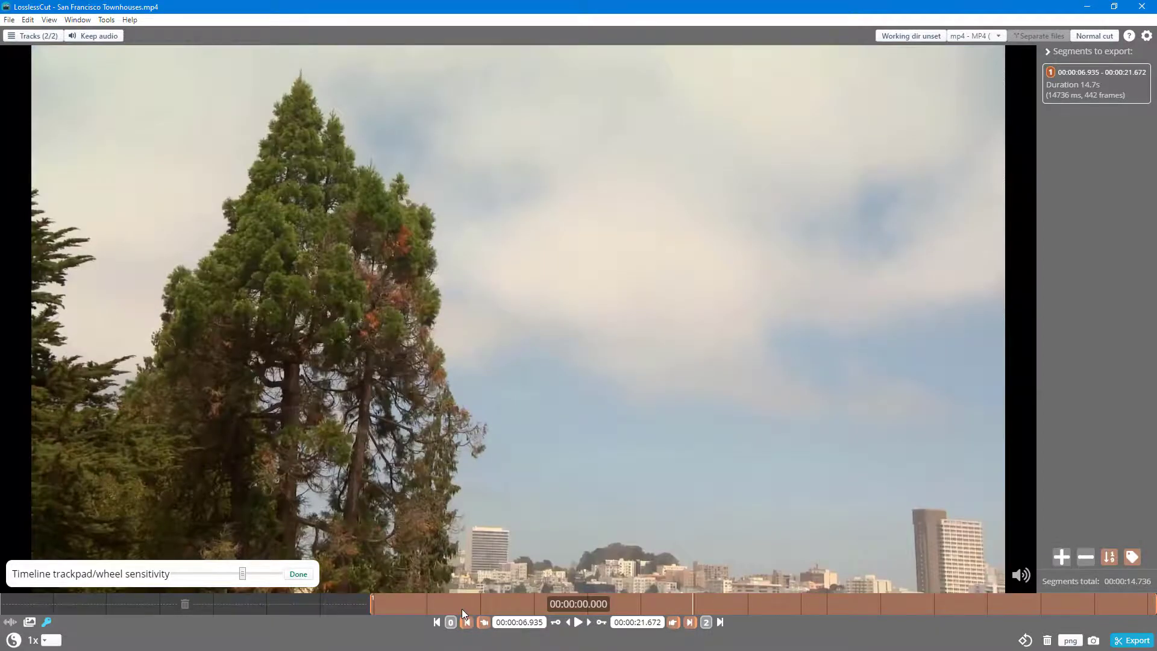
scroll(461, 608, down, 3)
scroll(462, 608, up, 3)
scroll(462, 609, down, 3)
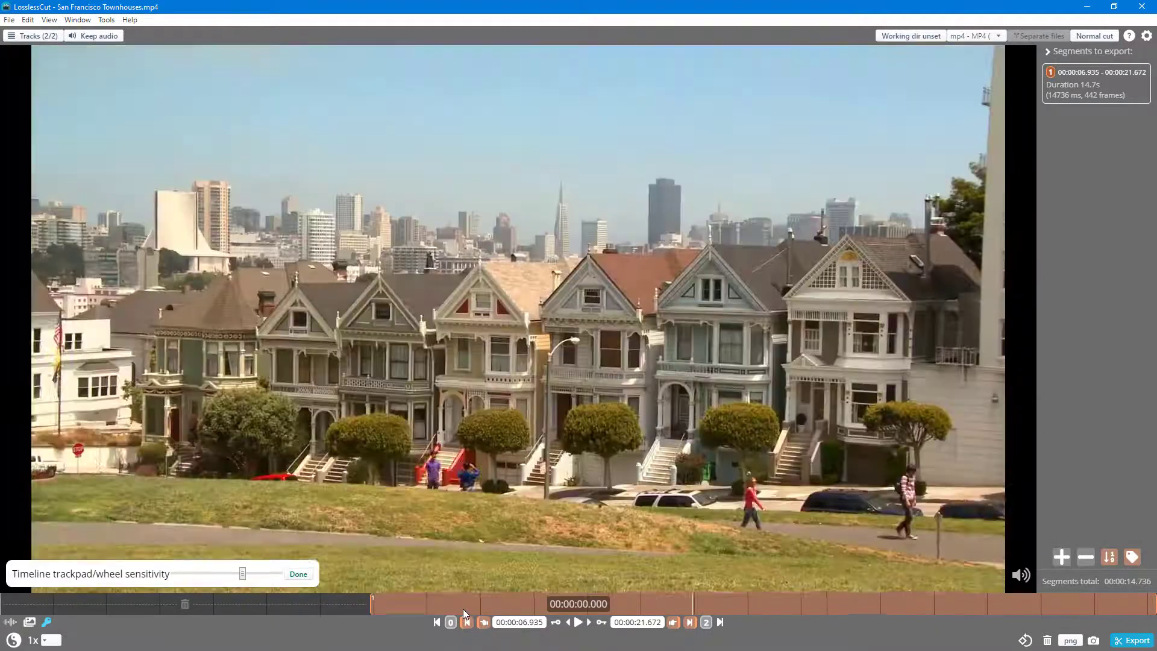
scroll(463, 609, down, 2)
scroll(464, 607, up, 5)
scroll(468, 605, down, 3)
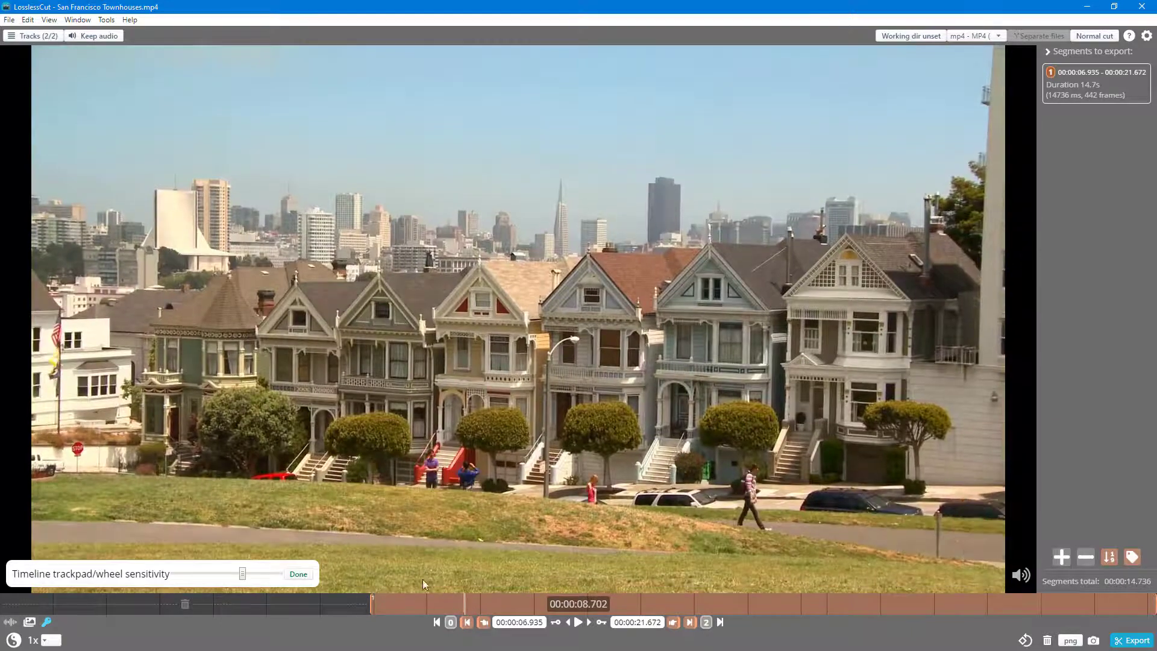
- Lower the timeline trackpad/wheel sensitivity to nearly its minimum, test it by scrolling the timeline, and finish the adjustment
drag(241, 573, 169, 570)
scroll(416, 605, down, 3)
scroll(417, 606, up, 3)
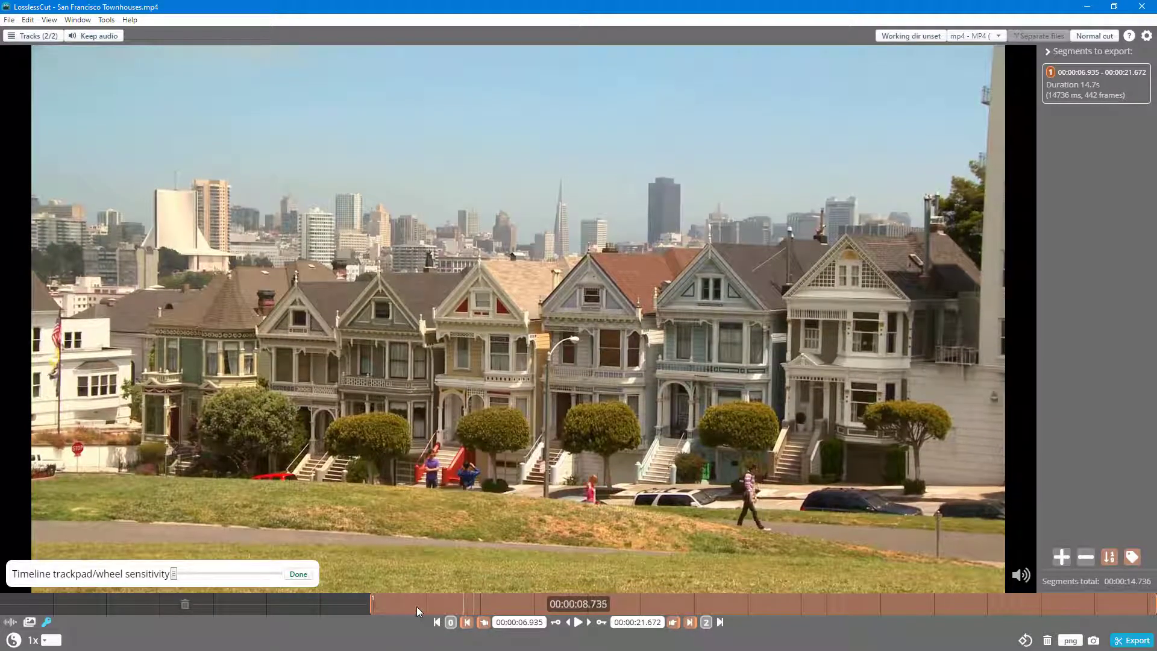
scroll(417, 606, down, 10)
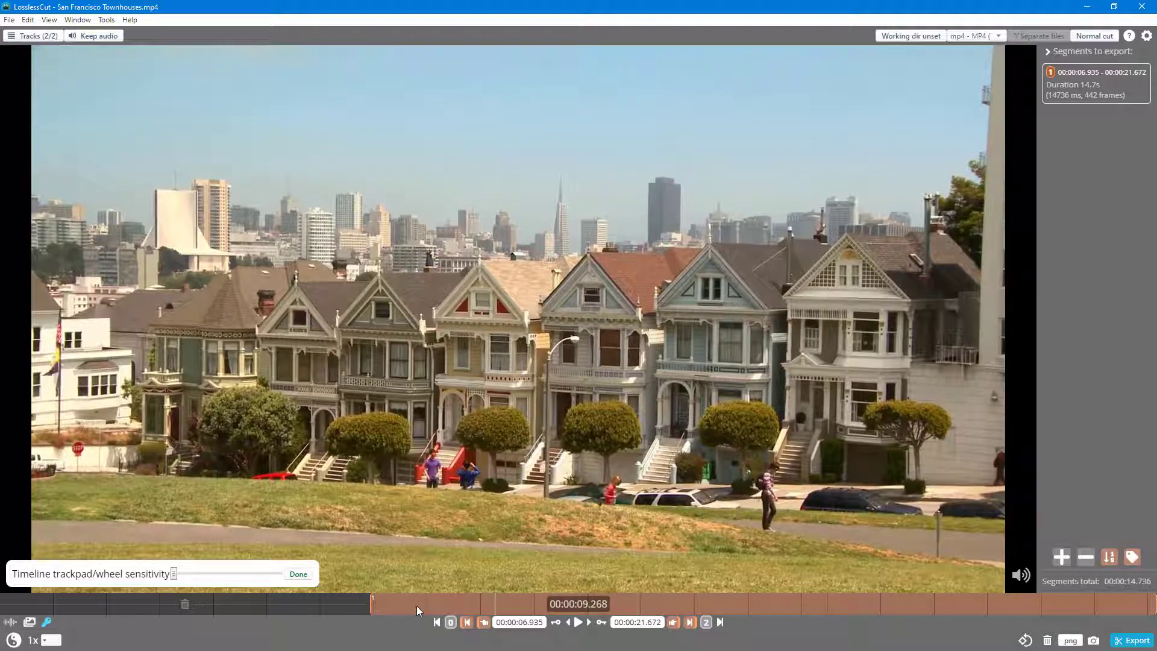
scroll(417, 606, down, 6)
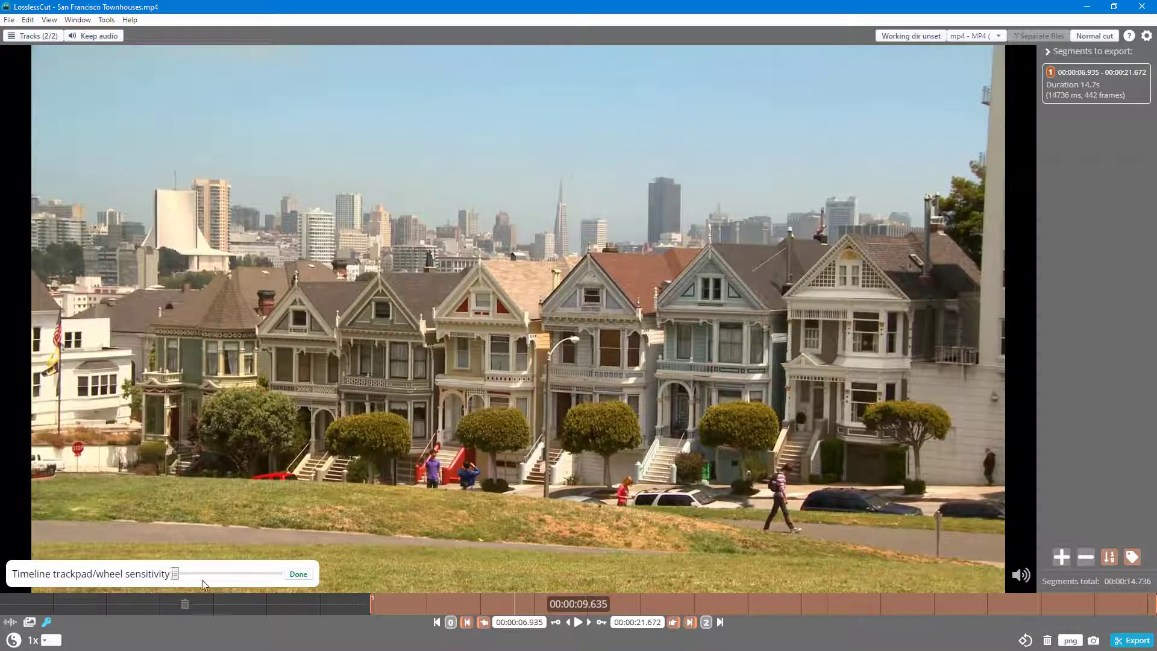
click(298, 574)
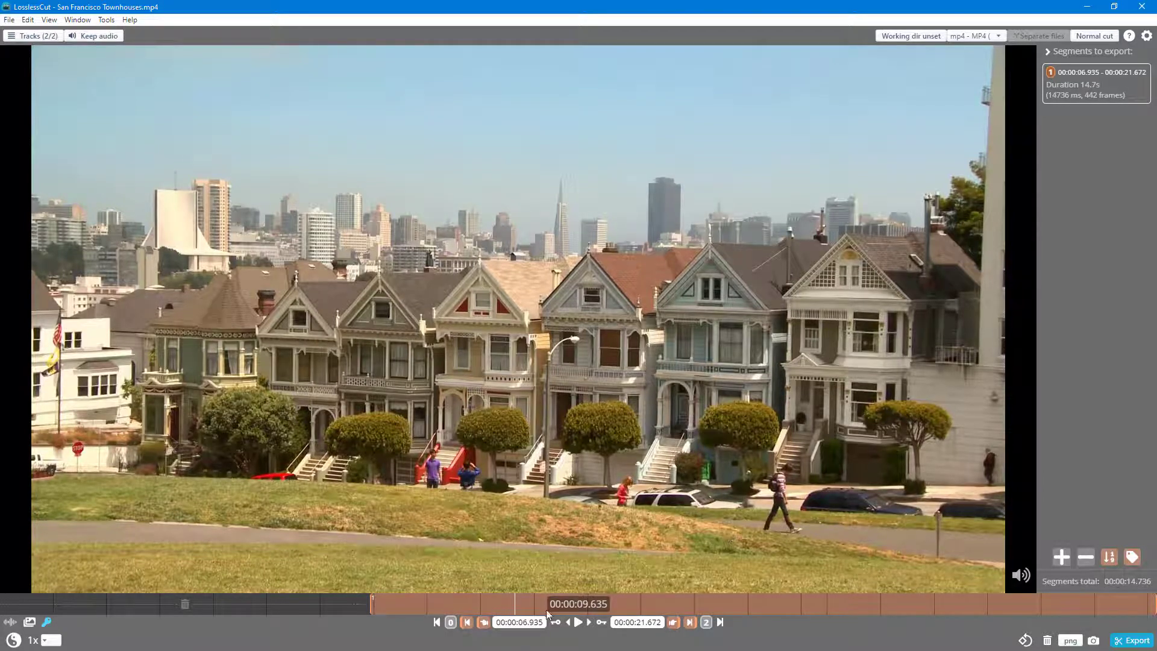
- Set the timeline trackpad/wheel sensitivity slightly above its minimum and test it by scrolling forward and back through the timeline
click(1146, 36)
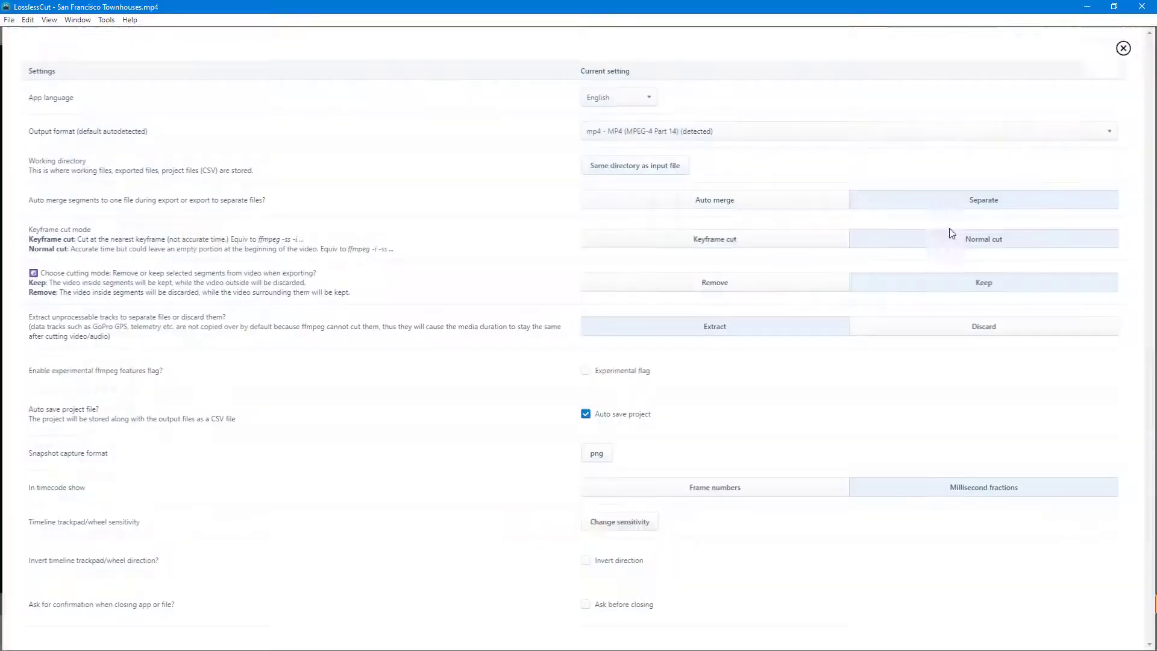
click(650, 523)
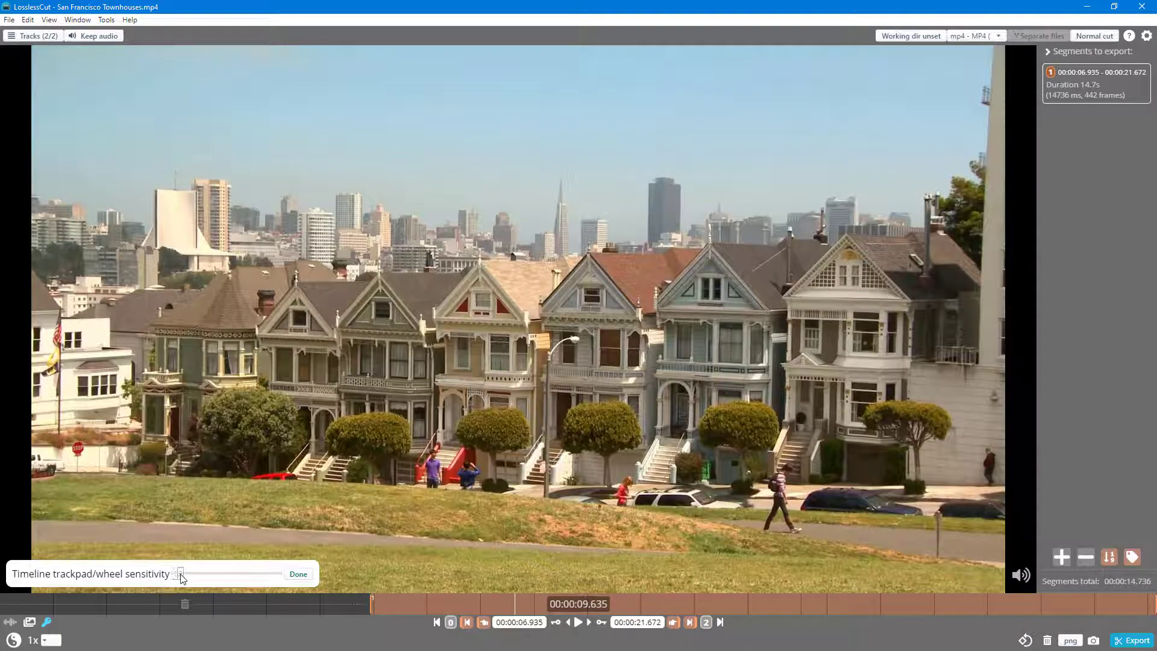
click(298, 574)
scroll(451, 601, down, 5)
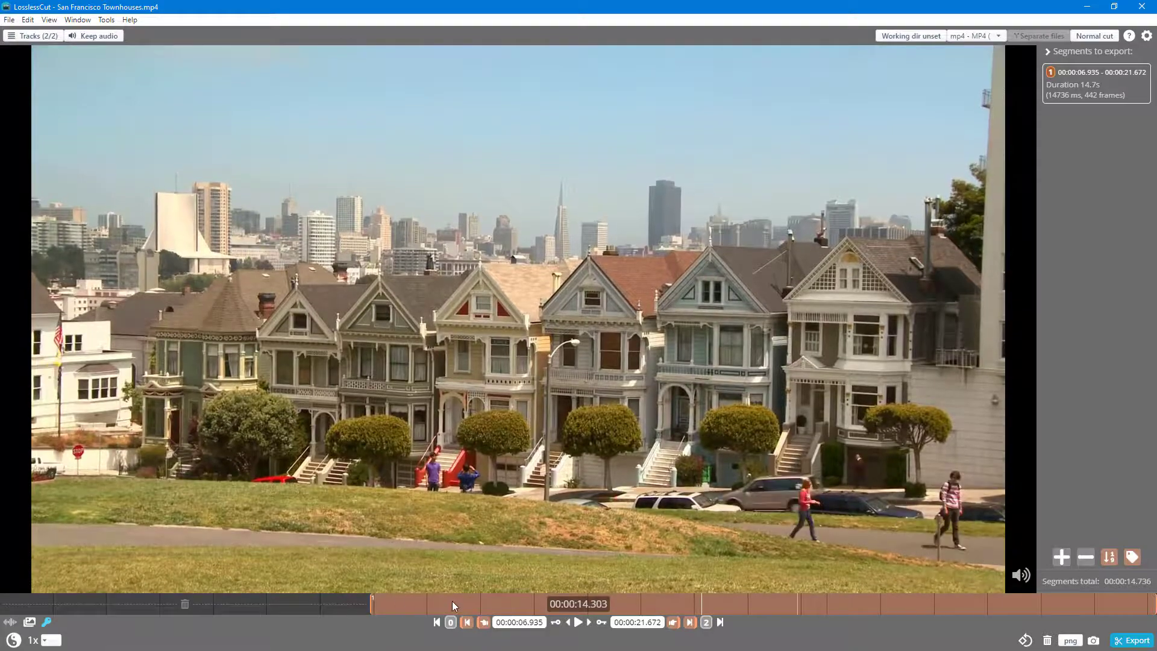
scroll(453, 602, up, 4)
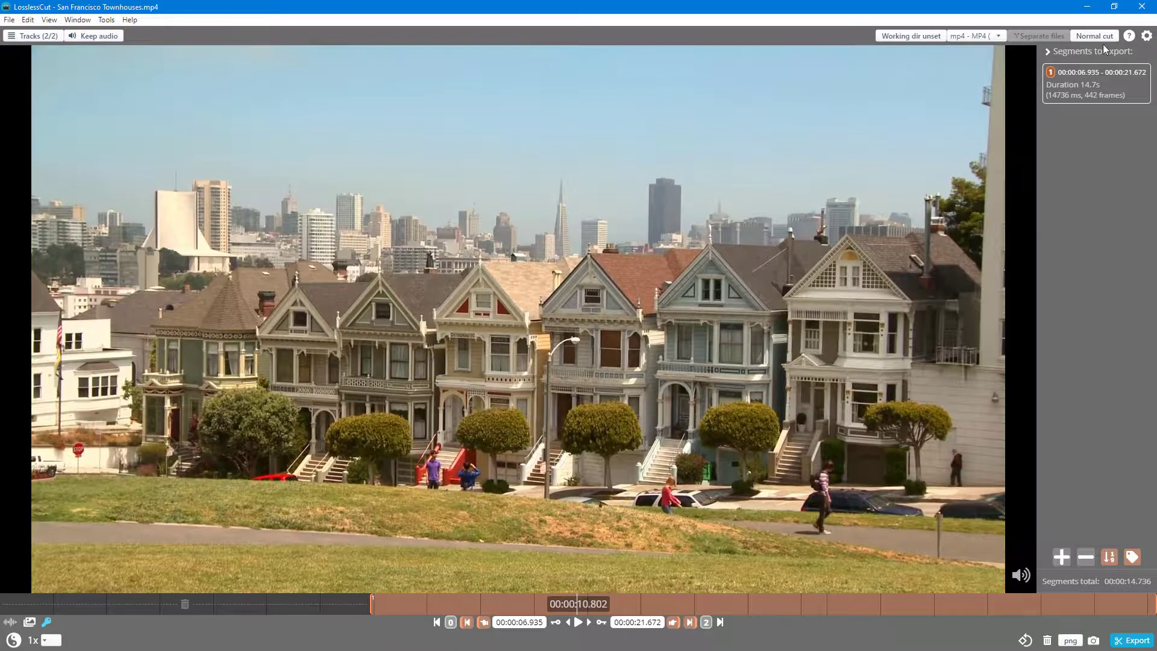
- Enable the inverted timeline trackpad/wheel direction and the confirmation before closing, and return to the editor
click(1147, 36)
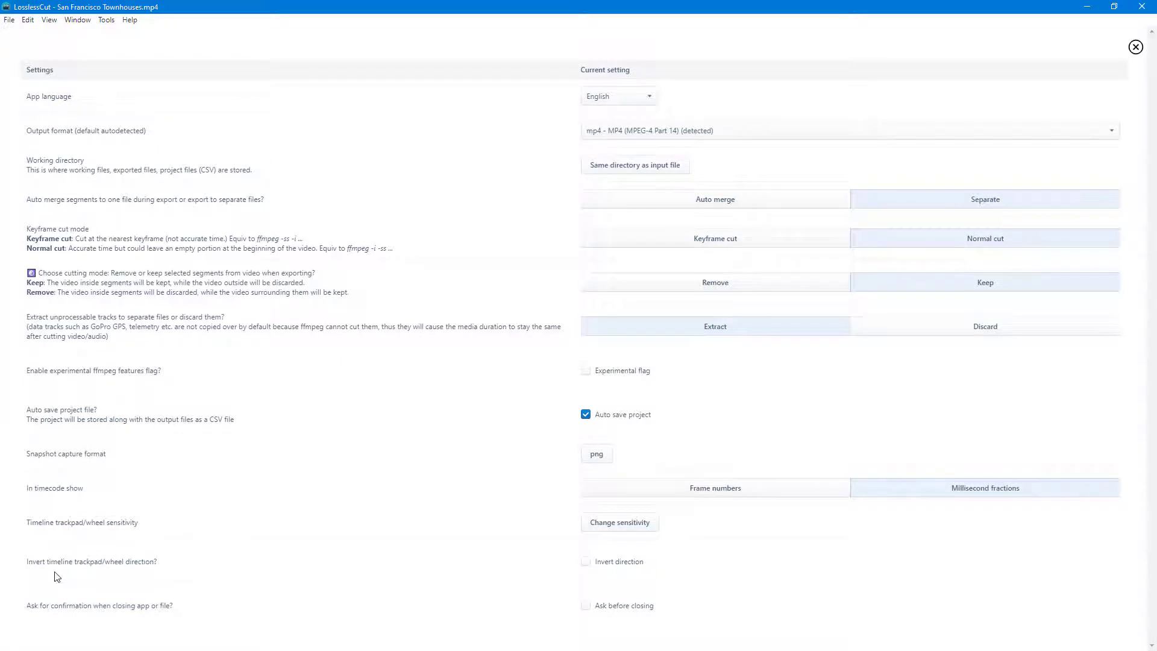
click(589, 563)
click(620, 609)
click(1135, 47)
- Test the closing confirmation by trying to close the current file, and cancel so the video stays open
click(9, 20)
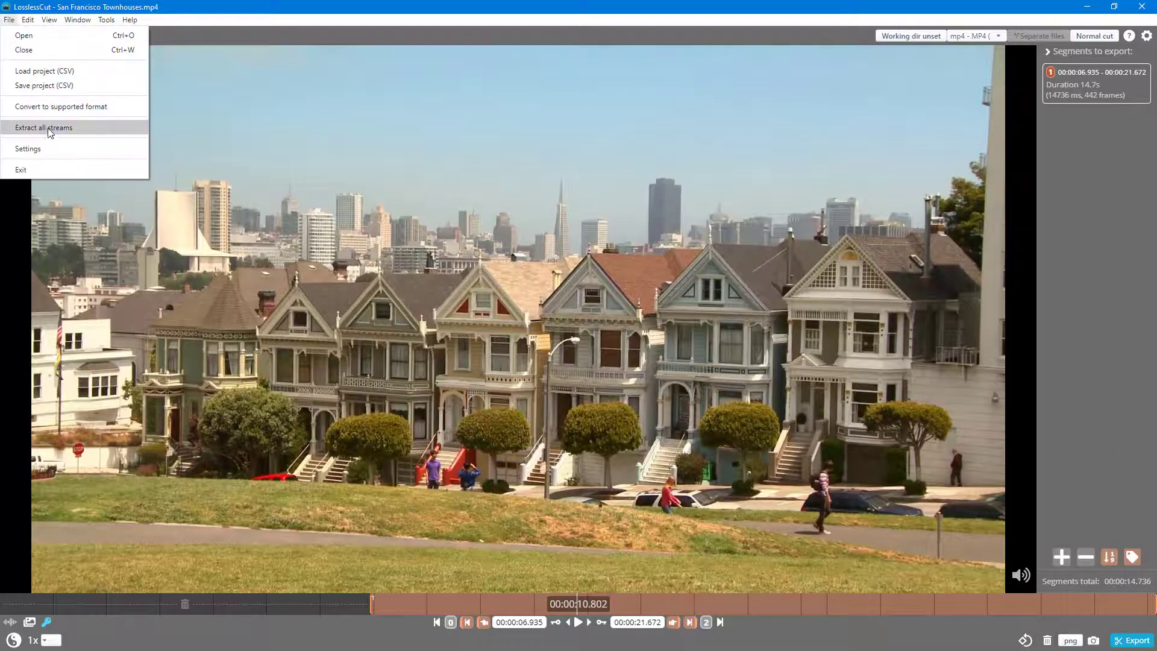
click(39, 50)
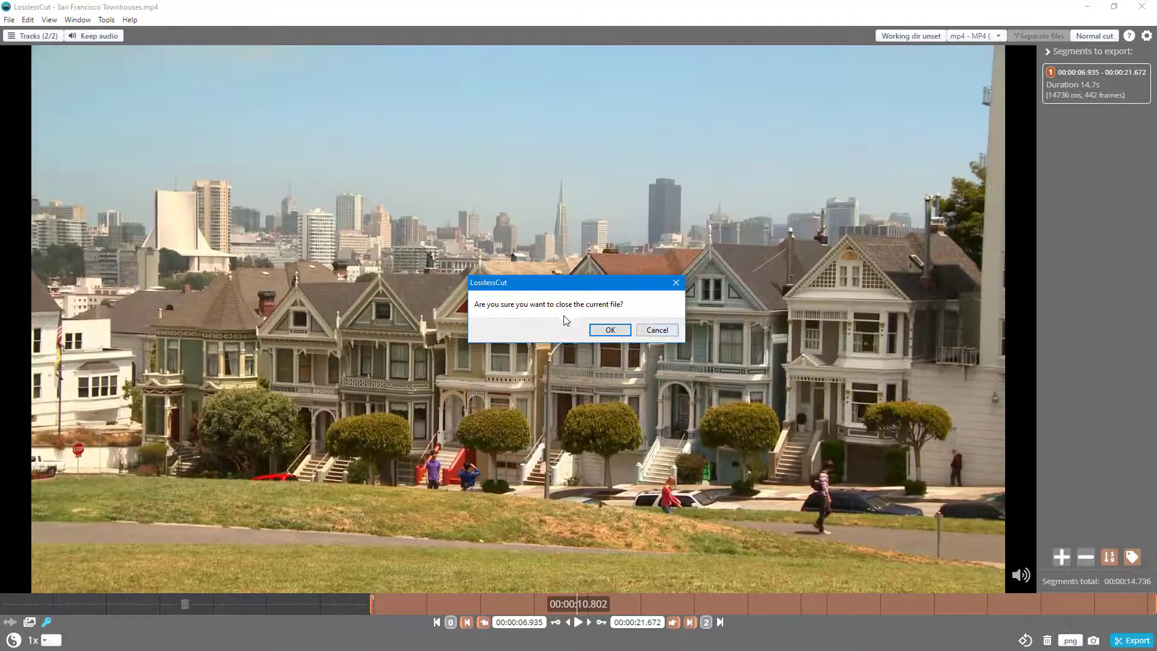
click(663, 331)
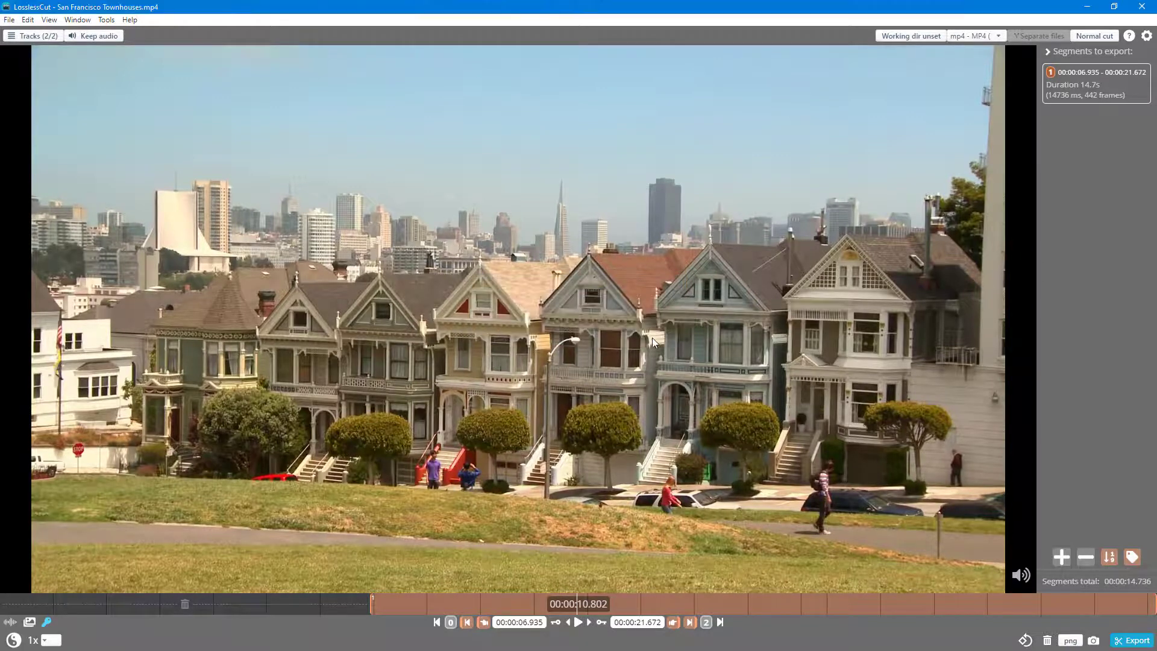